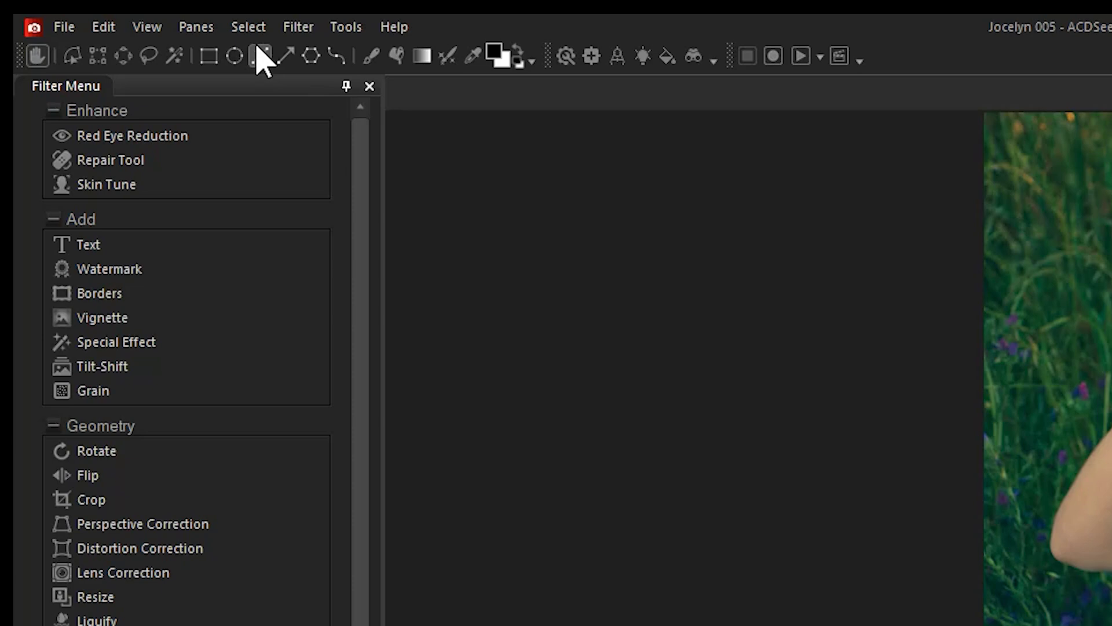
Step: Run AI Select Hair from the Select menu on the Jocelyn 005 photo
left_click(118, 17)
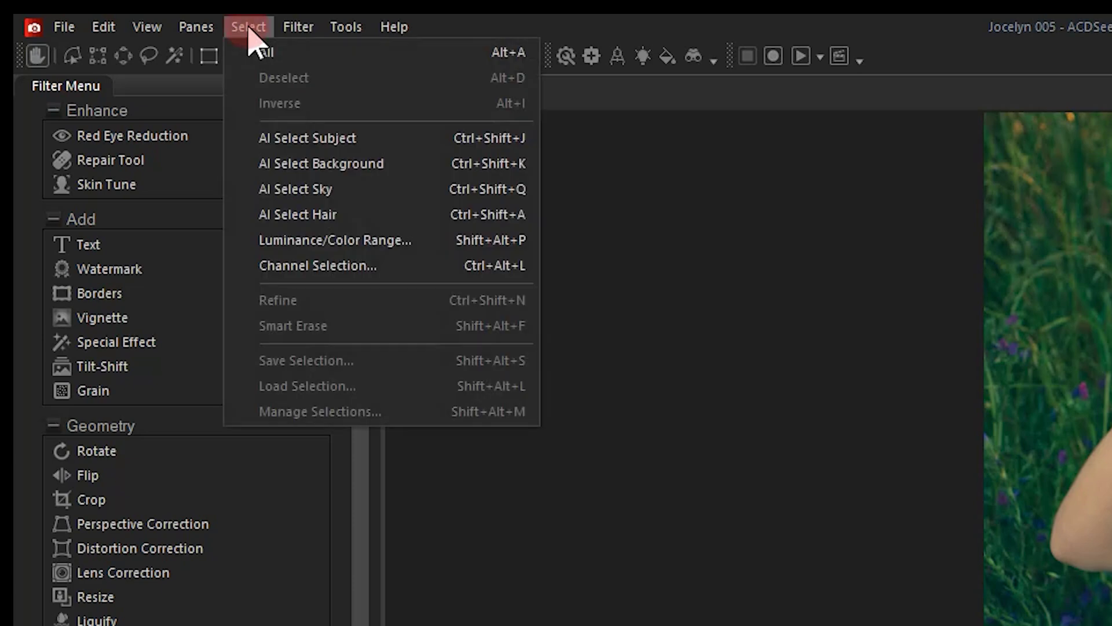
left_click(301, 217)
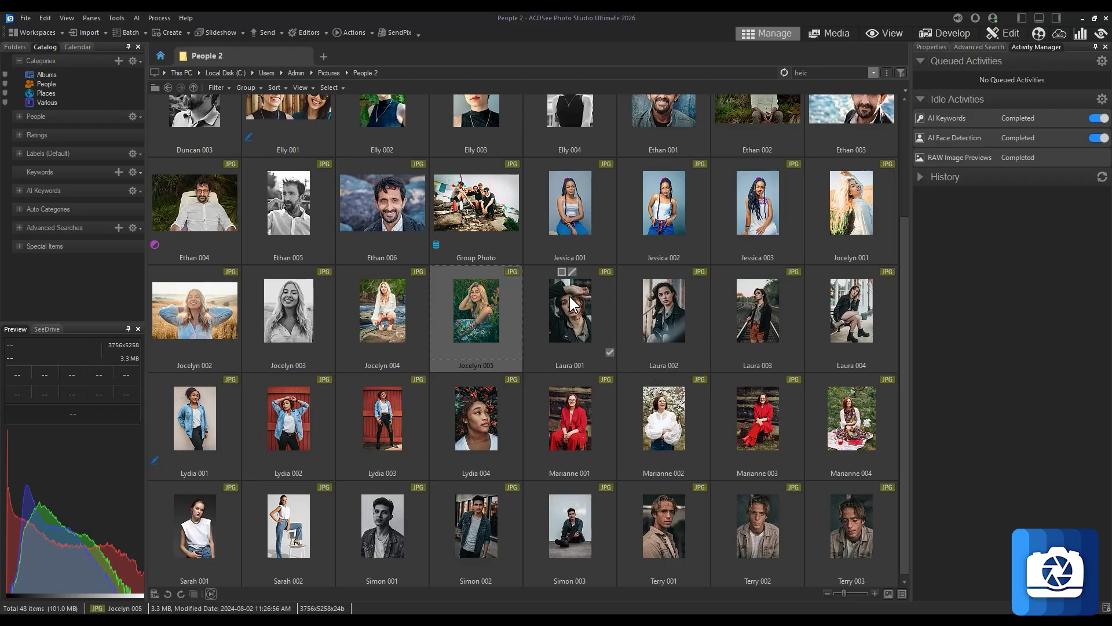
Step: In Edit mode, select the hair and add a Vibrance layer with Hue 16 and Saturation 6
left_click(1003, 33)
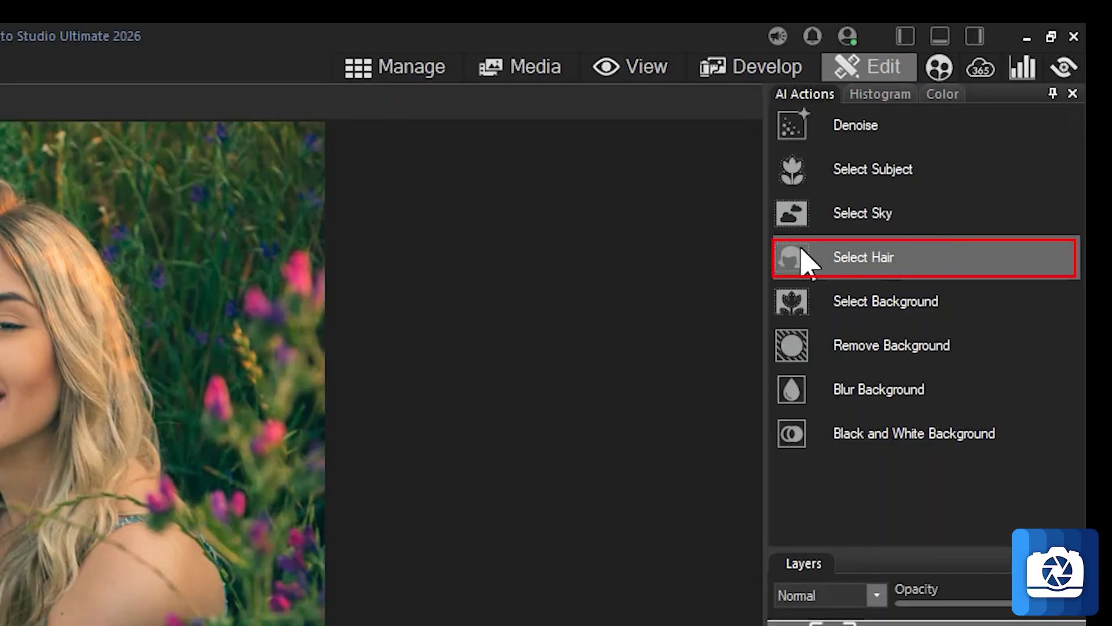
left_click(956, 258)
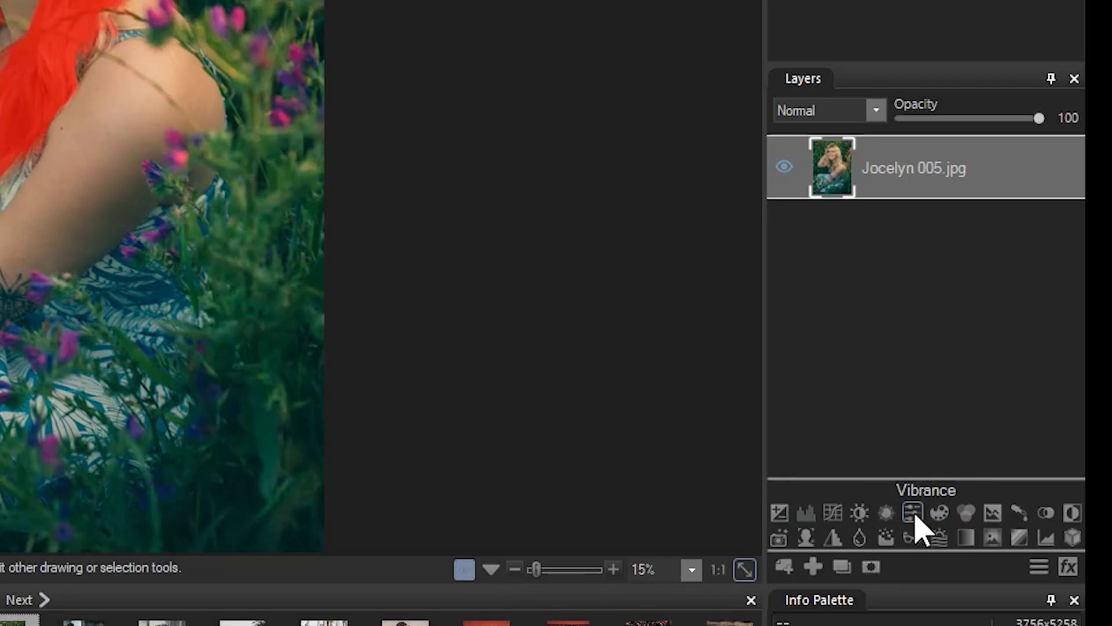
left_click(914, 513)
left_click_drag(906, 434, 936, 442)
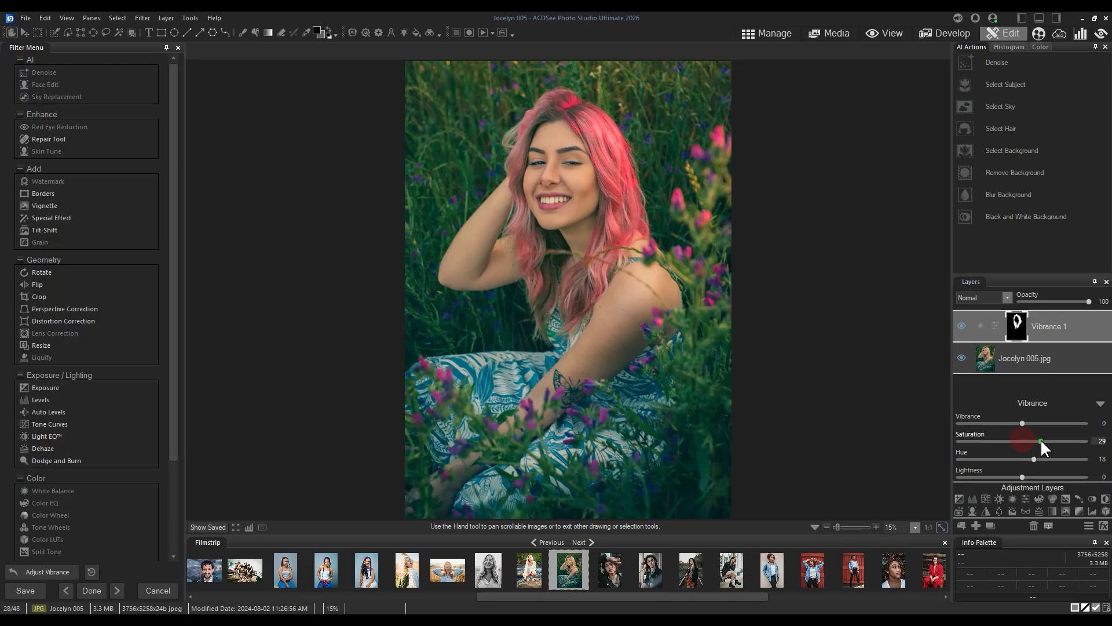
left_click_drag(1040, 439, 1026, 440)
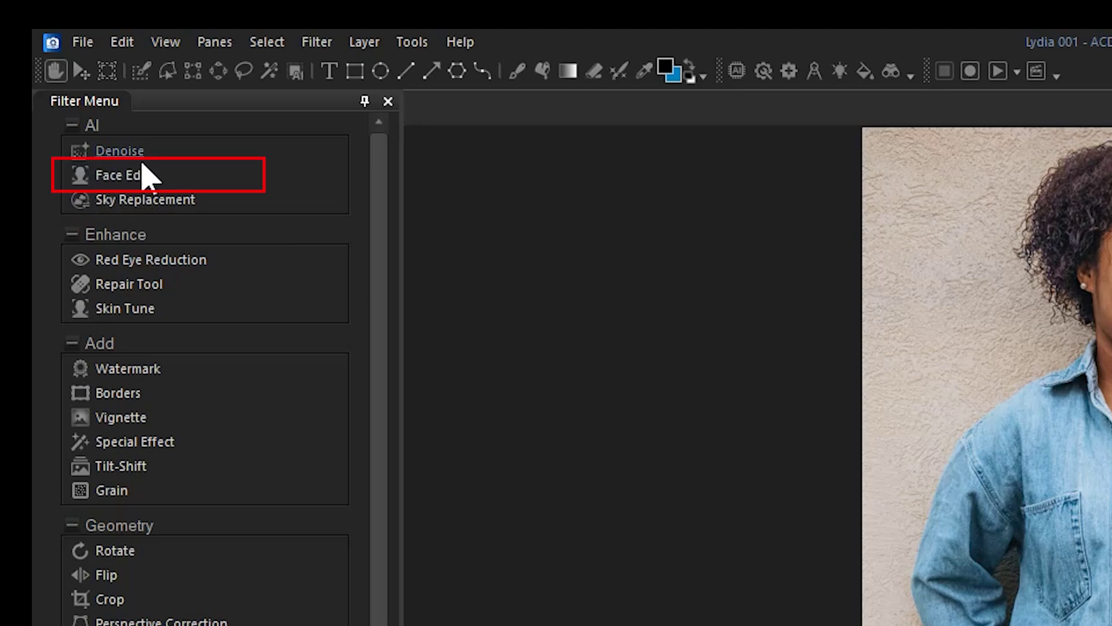
Step: Launch Filter > AI > Face Edit on the Lydia 001 portrait
left_click(321, 44)
mouse_move(323, 67)
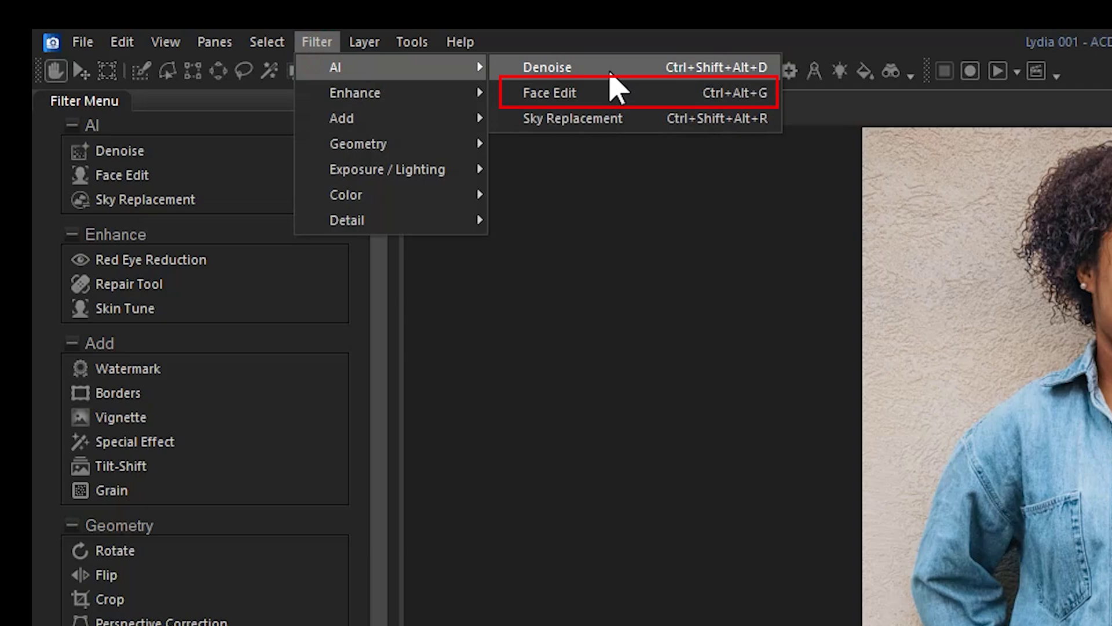
left_click(605, 94)
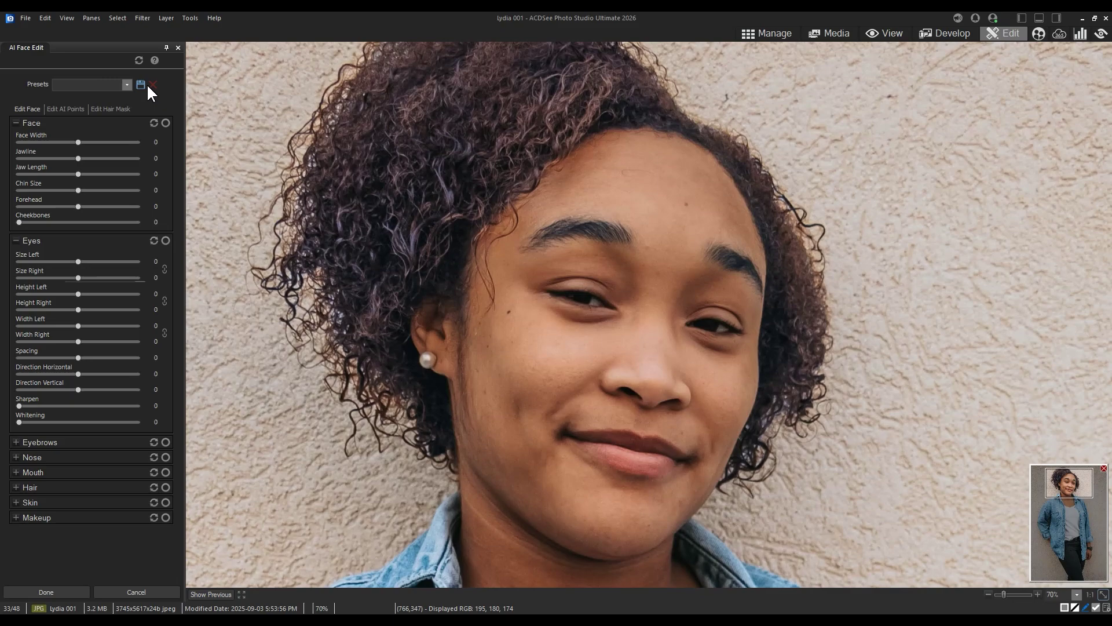
Step: Expand Hair, then try and reset the hair Temperature, Tint and Saturation sliders to 0
left_click(23, 486)
left_click_drag(79, 371, 88, 373)
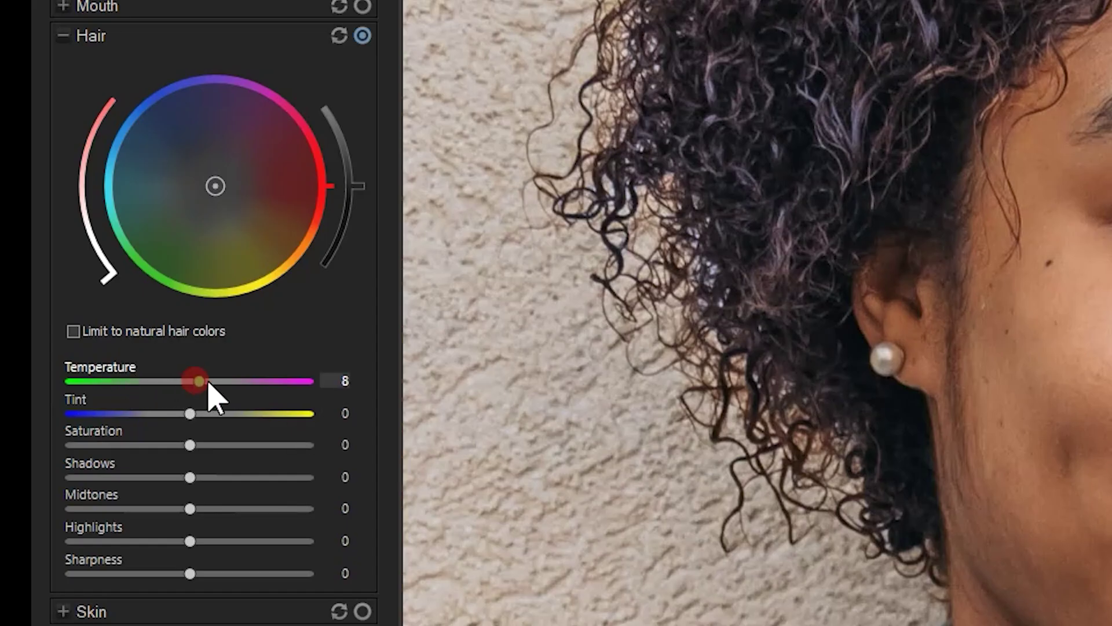
left_click_drag(209, 384, 238, 381)
double_click(238, 381)
left_click_drag(186, 414, 255, 413)
double_click(256, 413)
left_click_drag(190, 445, 108, 454)
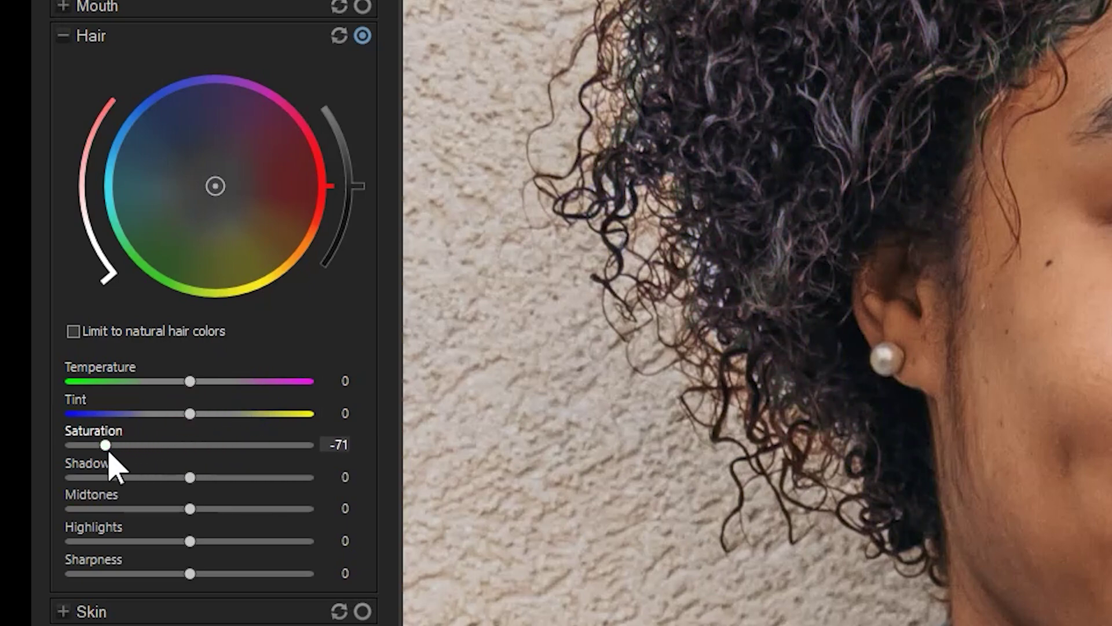
double_click(109, 453)
Step: Try and reset the hair Shadows, Midtones, Highlights and Sharpness sliders to 0
left_click_drag(189, 477, 128, 478)
double_click(128, 478)
left_click_drag(190, 508, 142, 508)
double_click(142, 508)
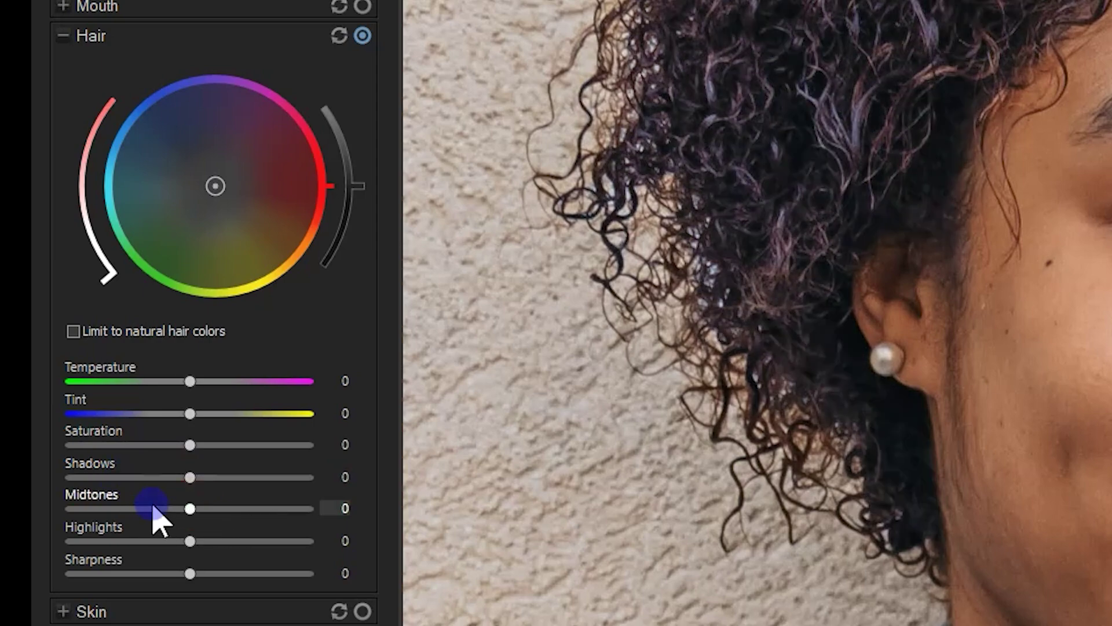
left_click_drag(191, 541, 137, 540)
double_click(138, 540)
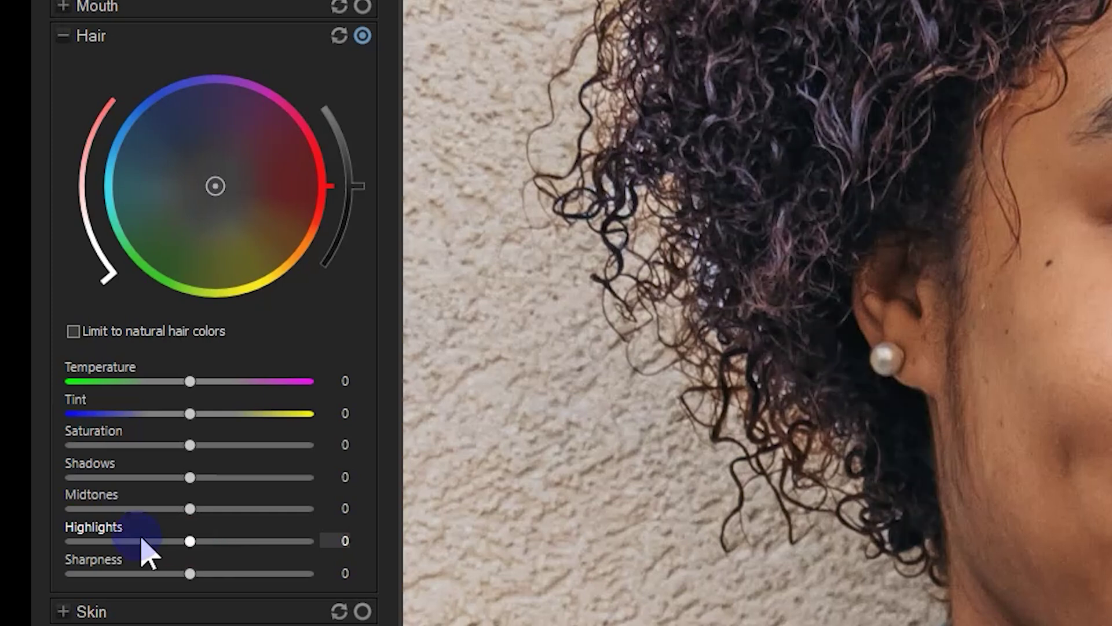
left_click_drag(190, 572, 130, 572)
double_click(137, 573)
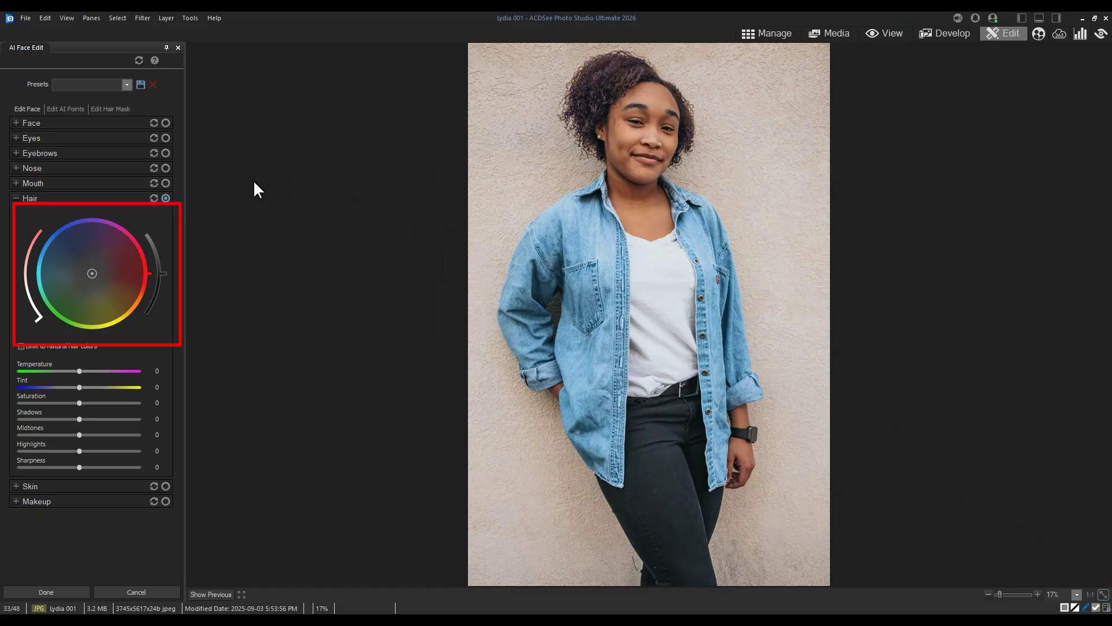
Step: Move the hair colour wheel toward cyan and darken it for a dark teal
mouse_move(93, 272)
left_mouse_down()
mouse_move(110, 248)
mouse_move(119, 273)
mouse_move(109, 290)
mouse_move(77, 289)
mouse_move(33, 312)
mouse_move(35, 242)
left_mouse_up()
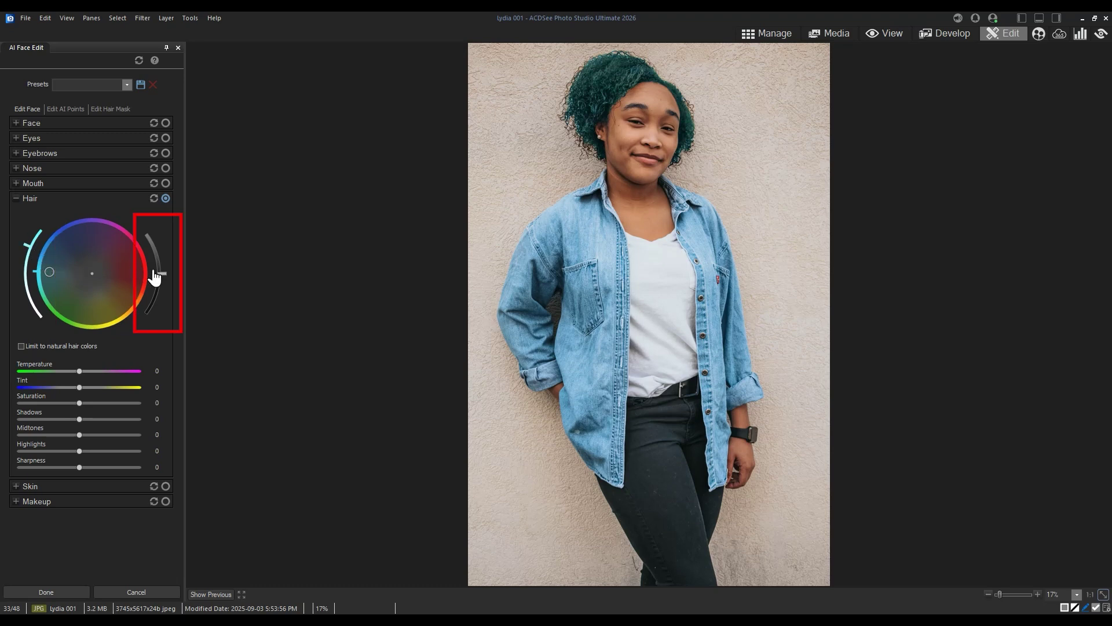
mouse_move(160, 271)
left_mouse_down()
mouse_move(158, 310)
mouse_move(165, 262)
left_mouse_up()
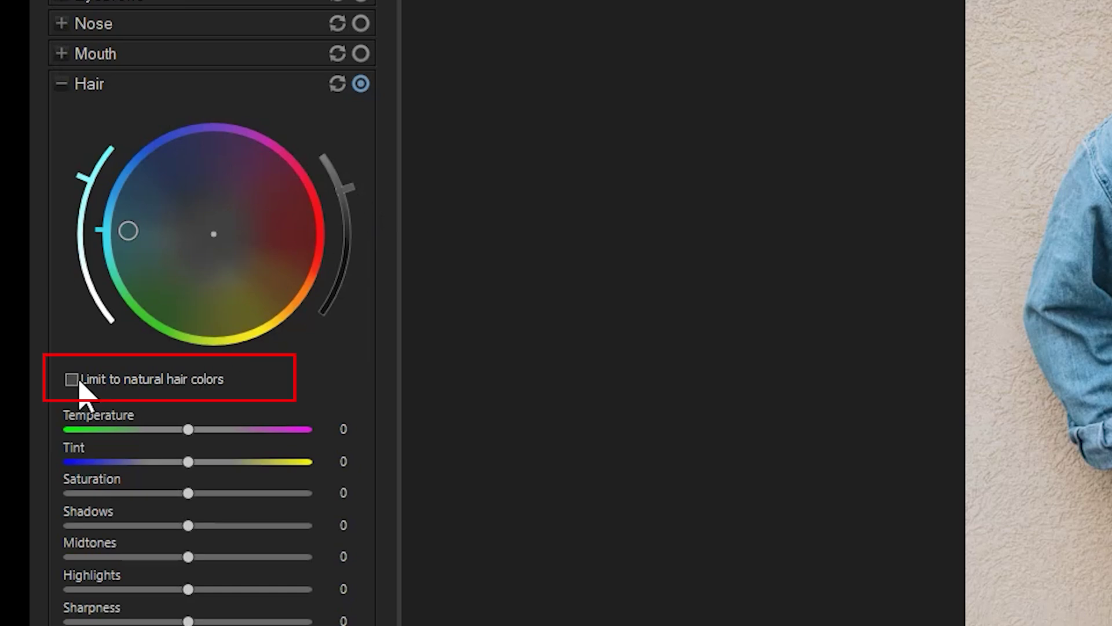
Step: Enable Limit to natural hair colors and tune the wheel and arcs to warm auburn
left_click(21, 346)
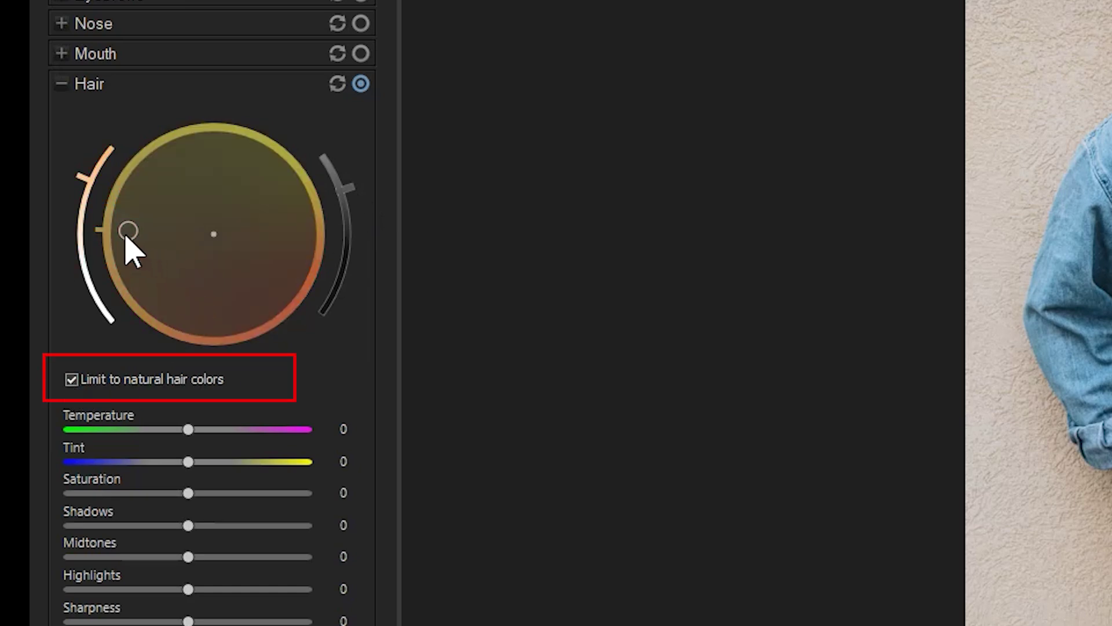
left_click_drag(128, 231, 216, 319)
left_click_drag(347, 188, 346, 279)
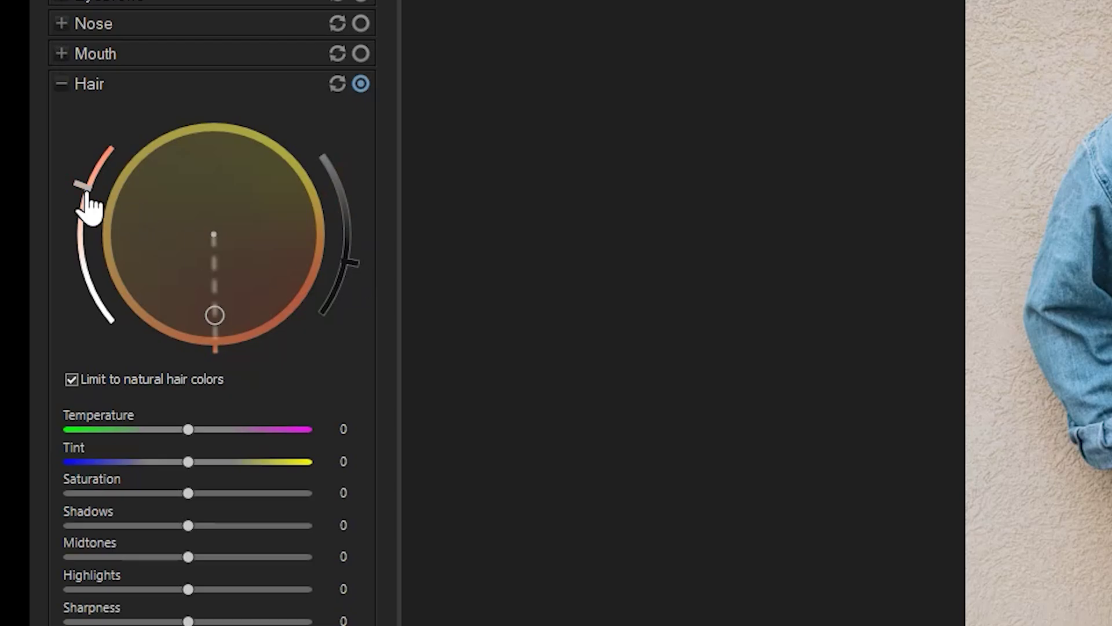
left_click(93, 188)
left_click_drag(33, 251, 24, 290)
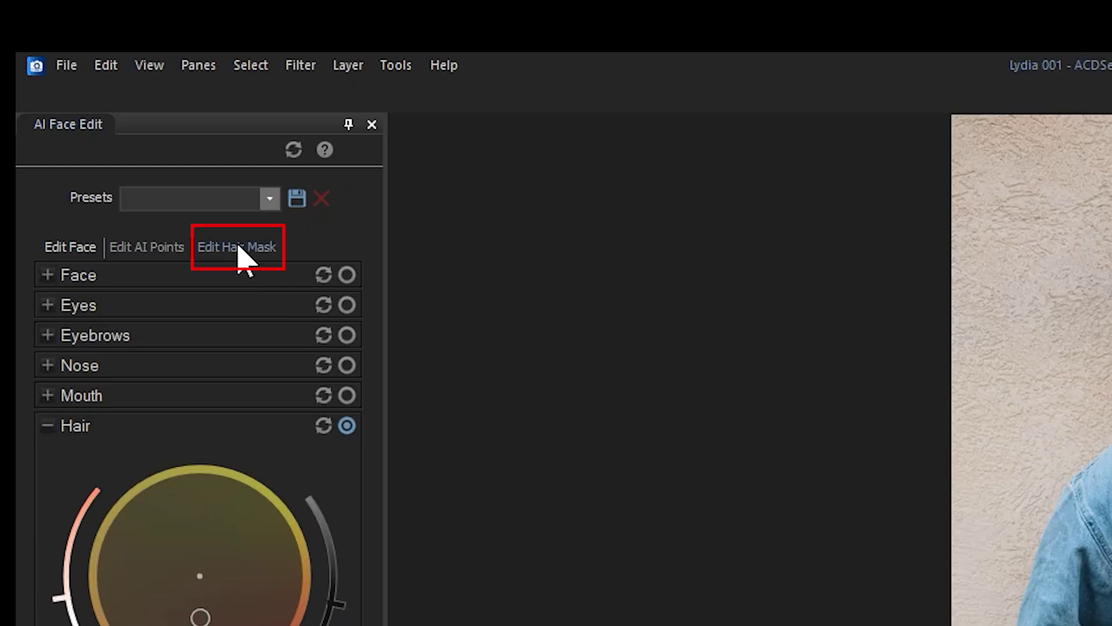
Step: Add both eyebrows to the hair mask using Magic smart brushing
left_click(111, 109)
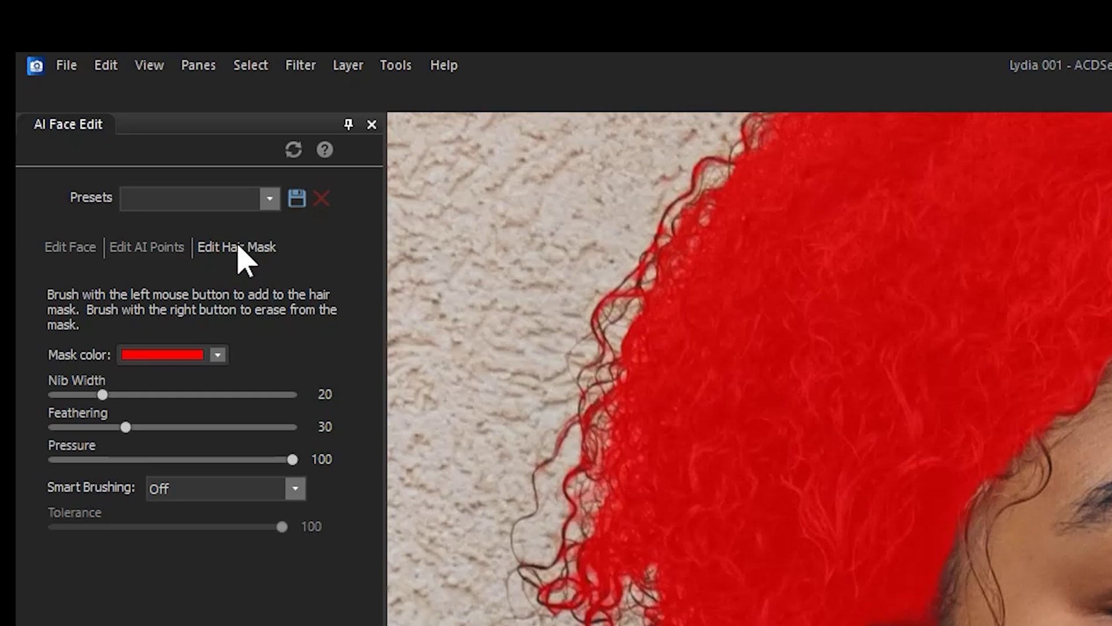
left_click(219, 489)
left_click(194, 574)
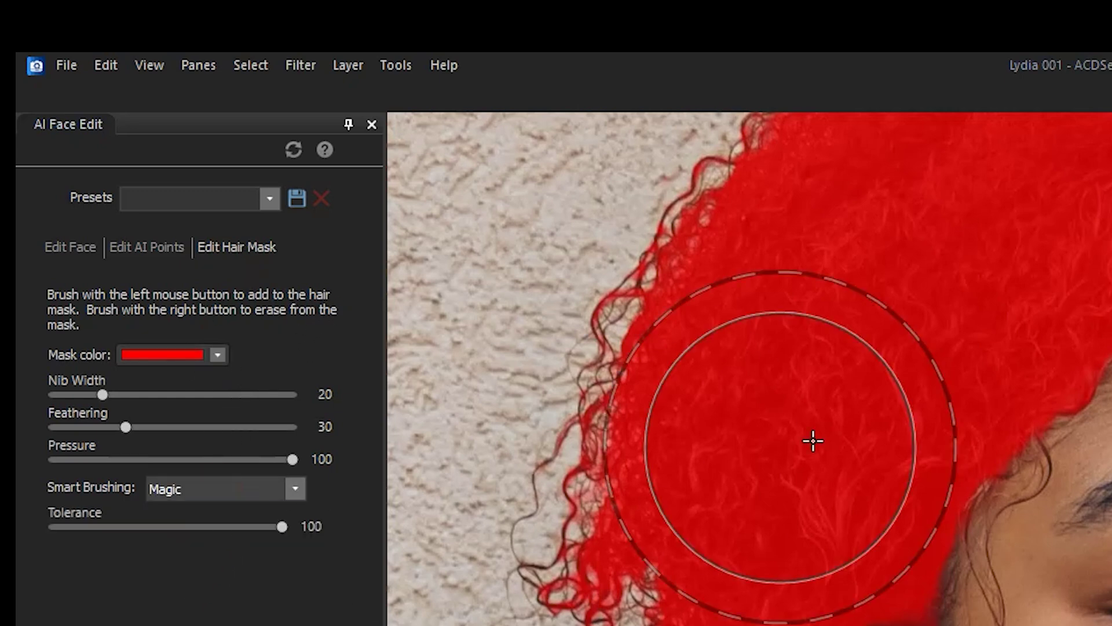
scroll(812, 439, "up", 5)
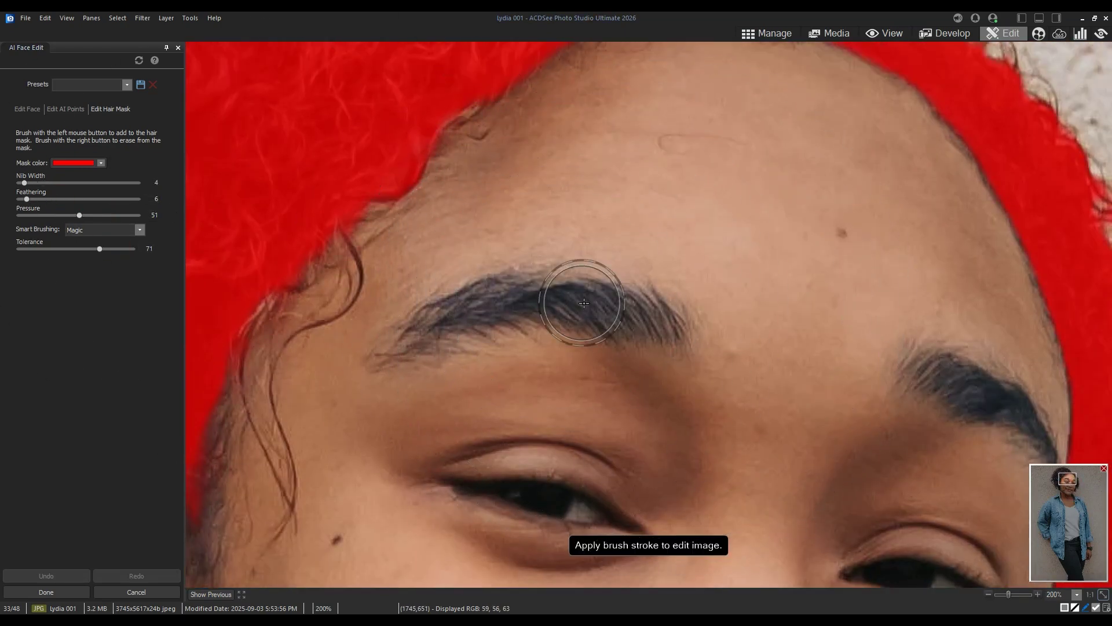
mouse_move(583, 303)
left_mouse_down()
mouse_move(459, 334)
mouse_move(557, 301)
mouse_move(420, 376)
mouse_move(588, 313)
mouse_move(497, 272)
left_mouse_up()
mouse_move(944, 374)
left_mouse_down()
mouse_move(1010, 408)
mouse_move(979, 377)
mouse_move(993, 384)
left_mouse_up()
Step: Return to the face adjustments and raise hair Saturation to 12
scroll(609, 289, "down", 3)
scroll(734, 272, "down", 2)
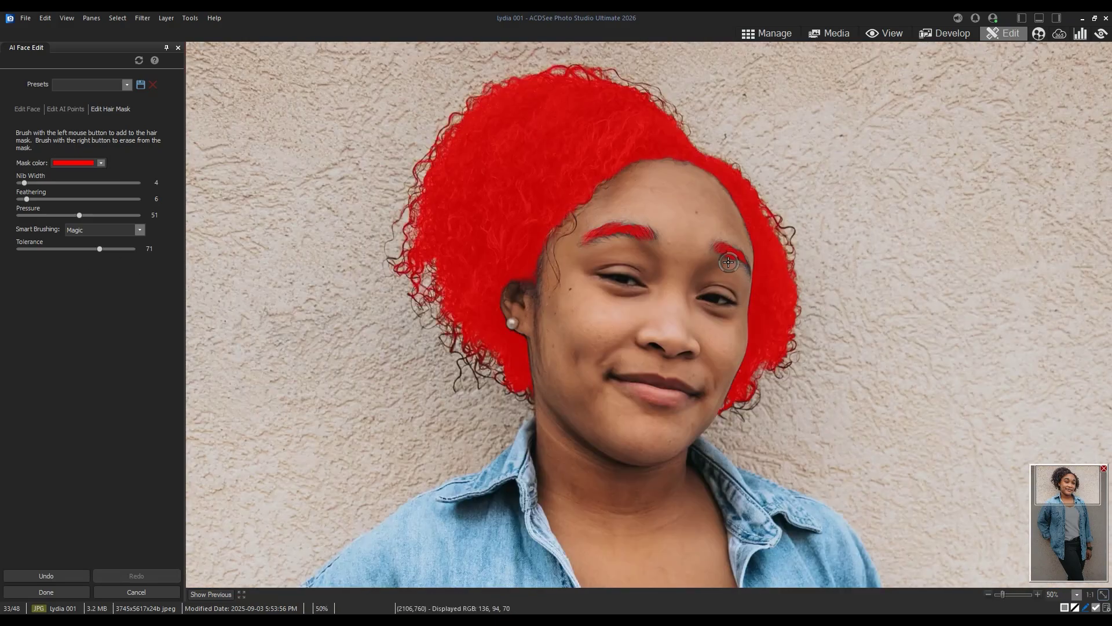
left_click(27, 109)
mouse_move(79, 402)
left_mouse_down()
mouse_move(91, 404)
mouse_move(89, 387)
left_mouse_up()
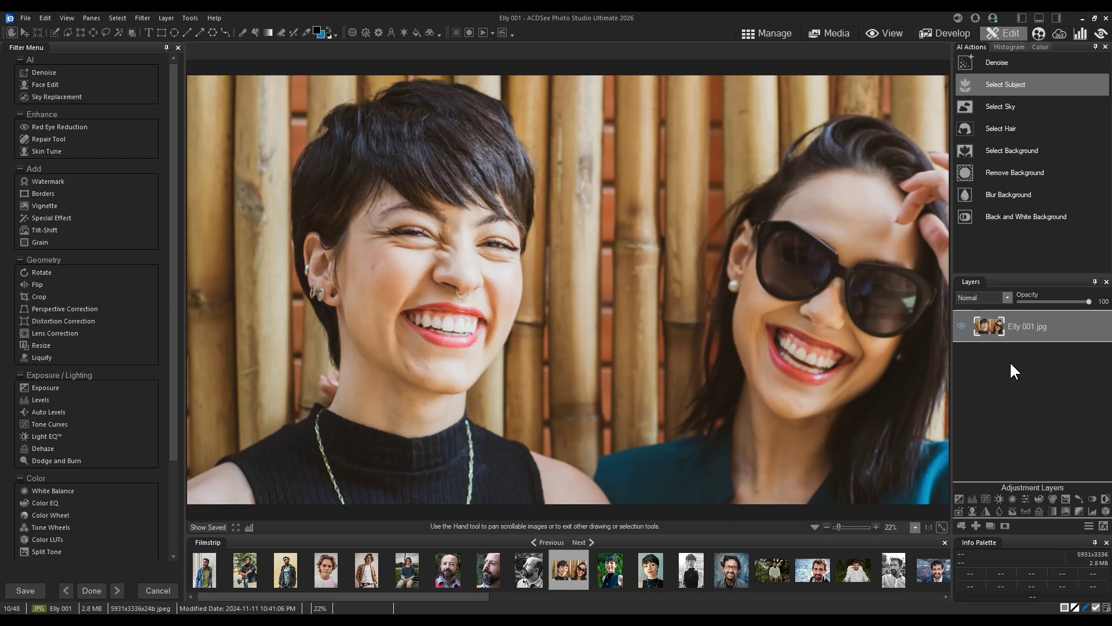
Step: Start Face Edit on Elly 001 and dye the second woman's hair blue
left_click(45, 84)
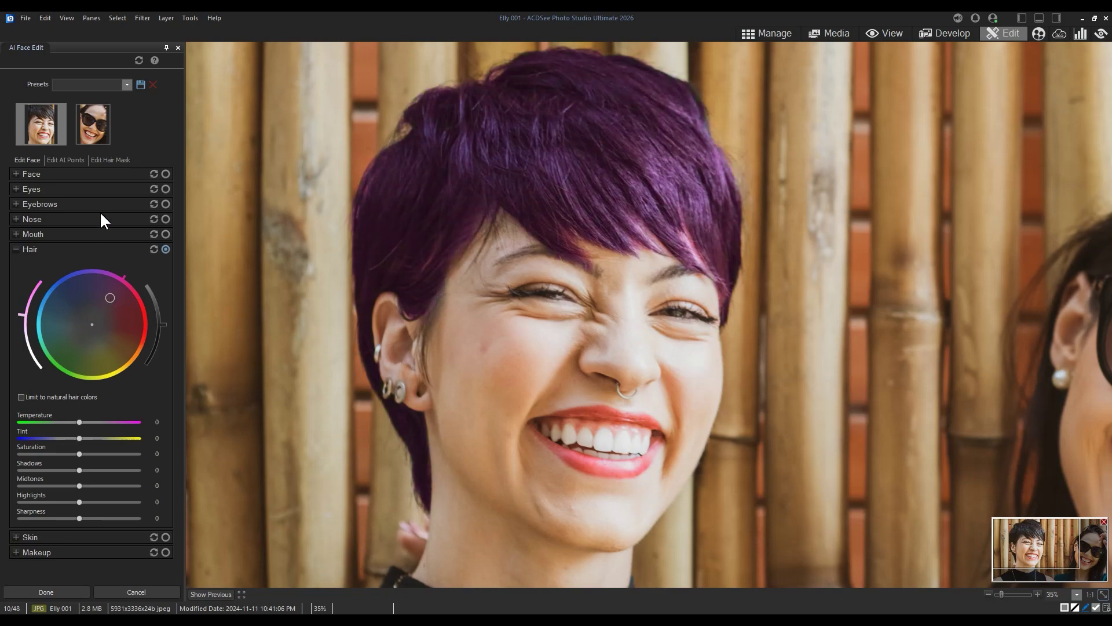
left_click(91, 116)
left_click_drag(96, 313, 58, 304)
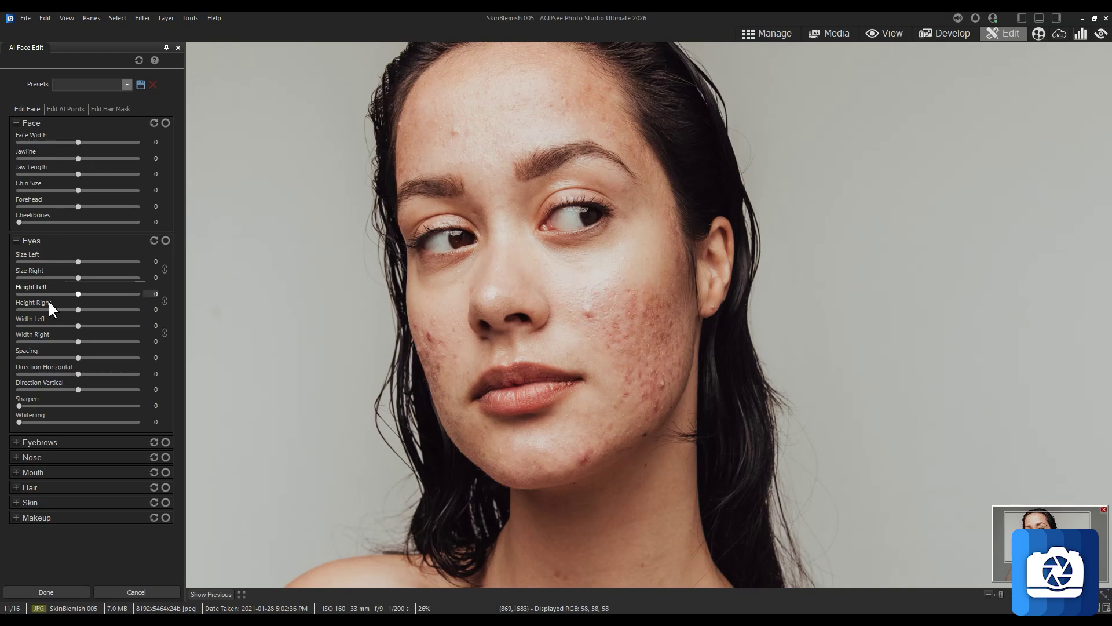
Step: Expand Skin, collapse Face, and raise Splotch Removal to 100
left_click(29, 502)
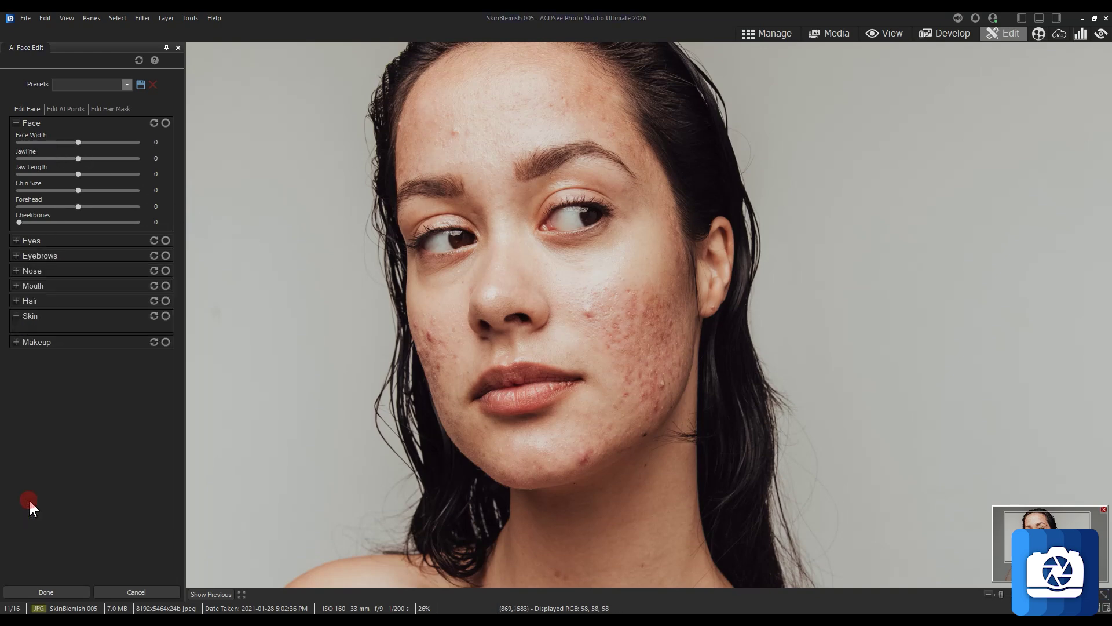
left_click(16, 122)
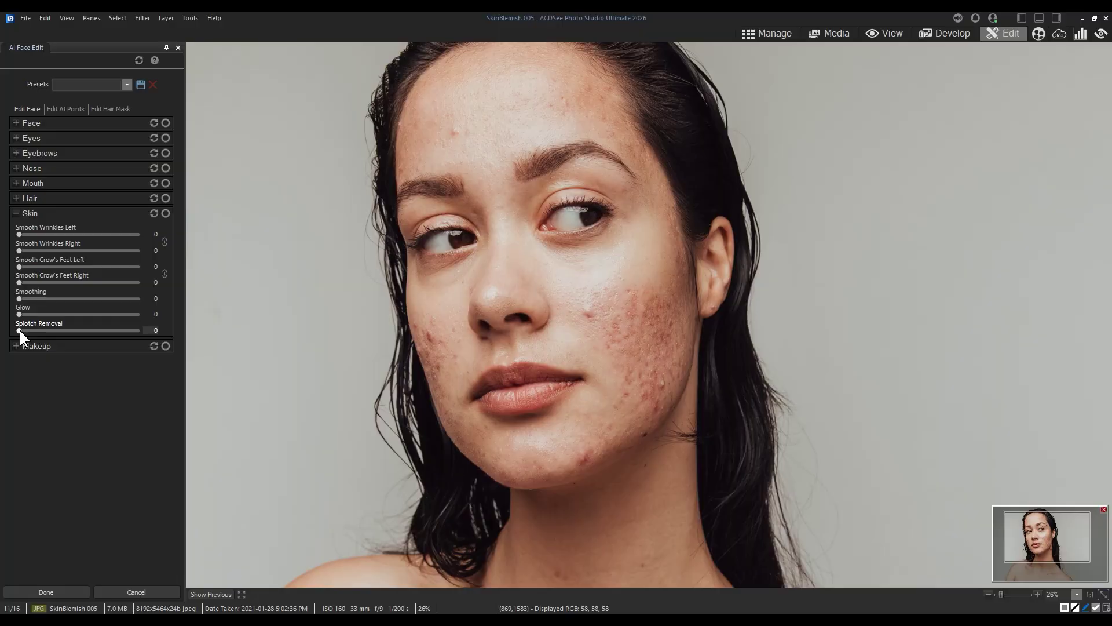
left_click_drag(20, 329, 93, 329)
left_click_drag(94, 330, 161, 338)
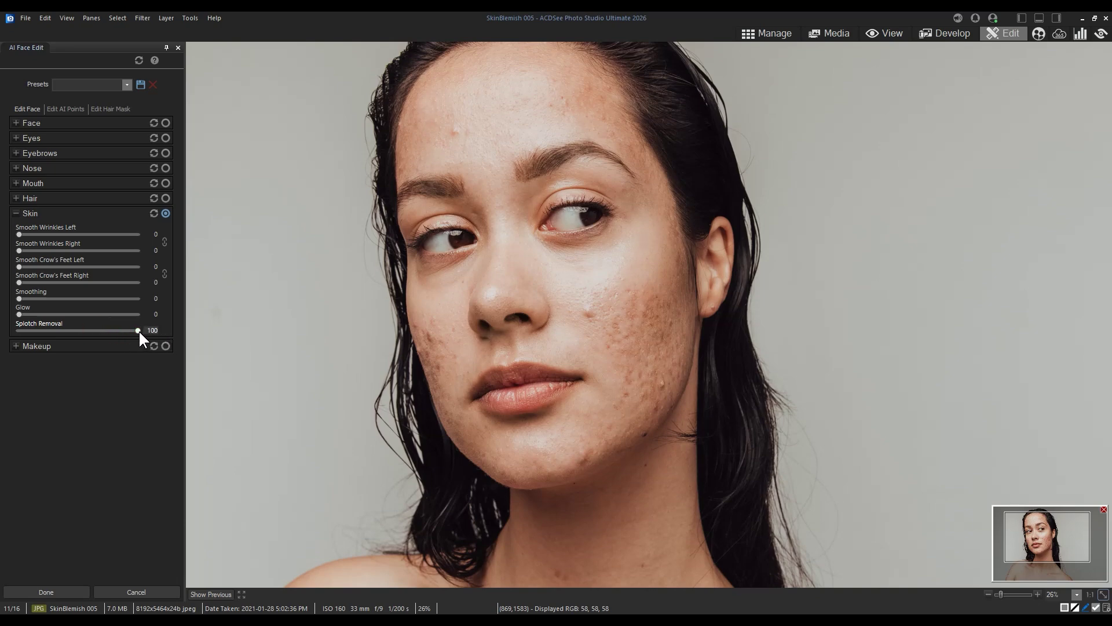